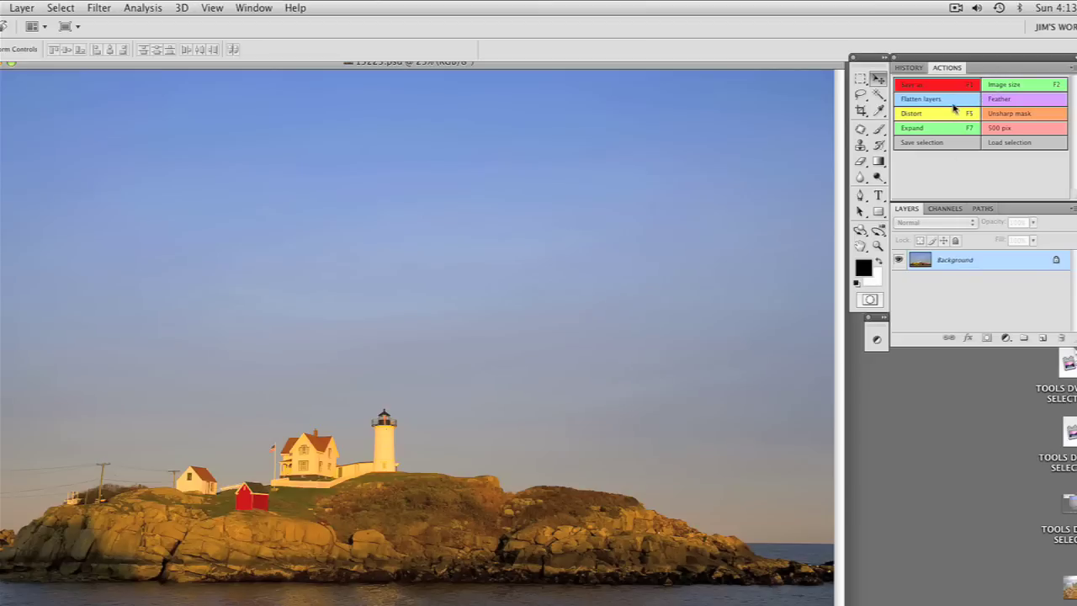
# Step: Check the panel list, then collapse and re-expand the Actions panel group
pyautogui.click(263, 10)
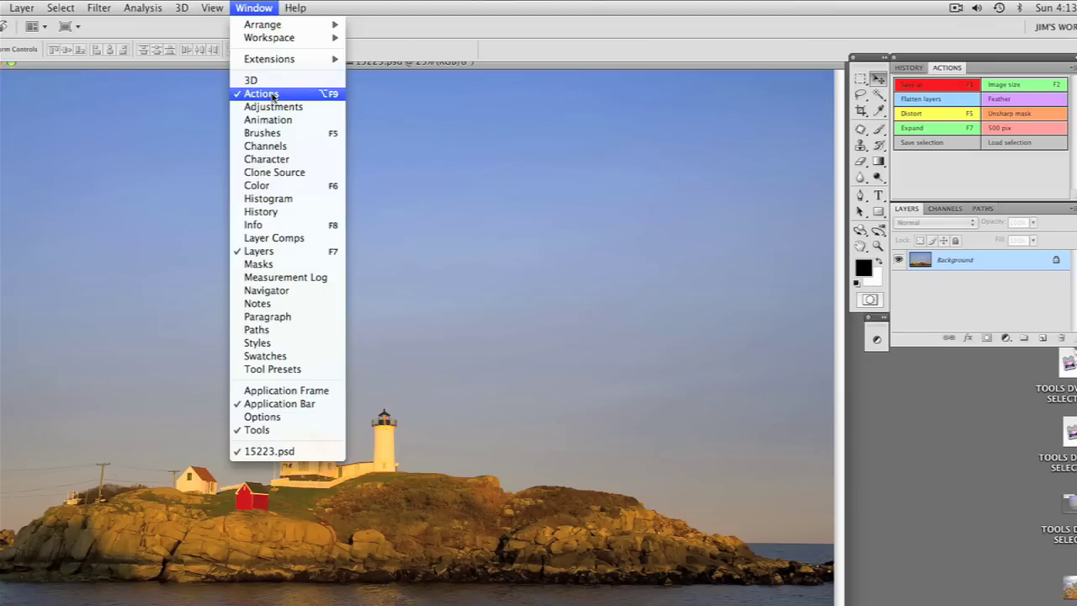
pyautogui.click(254, 9)
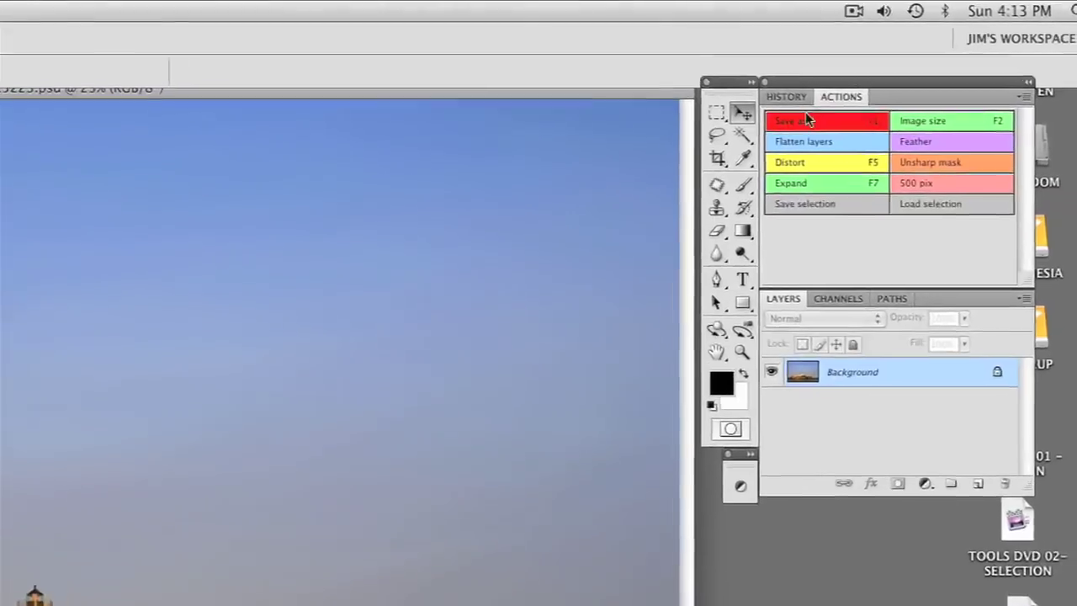
pyautogui.doubleClick(880, 77)
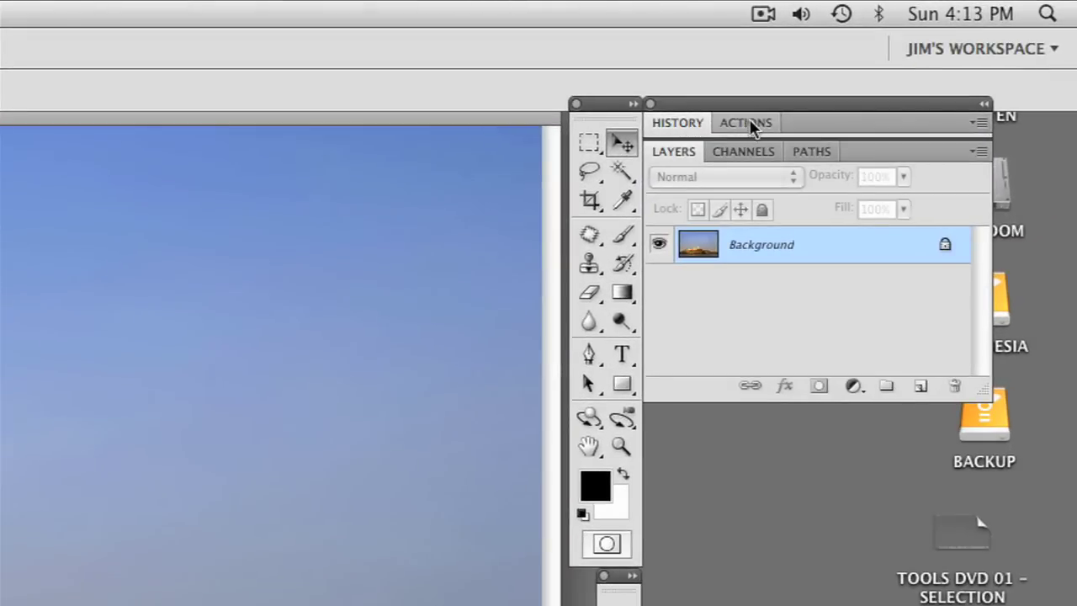
pyautogui.click(751, 125)
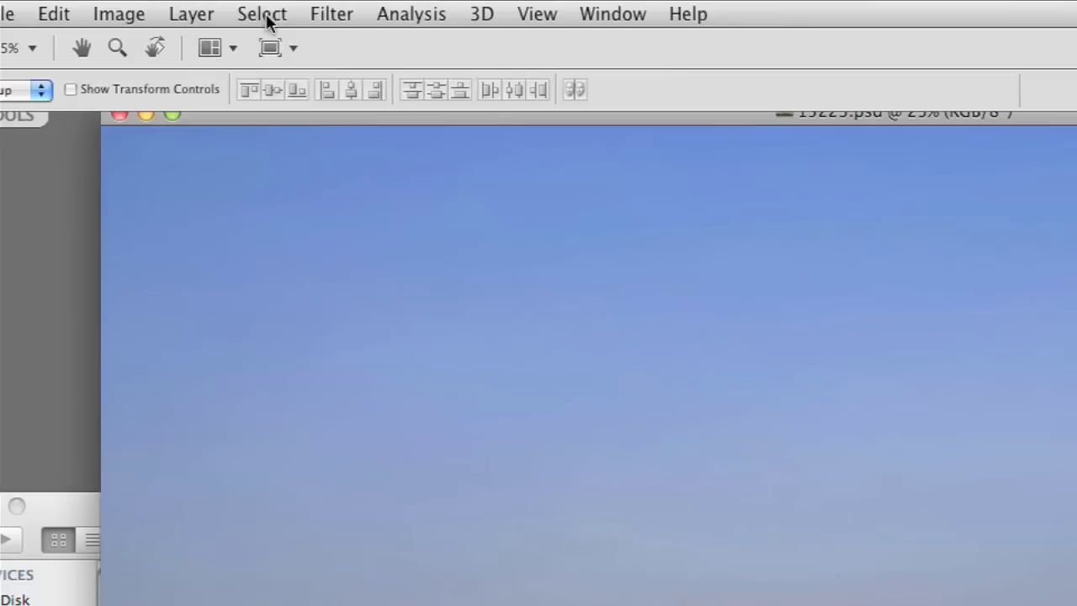
# Step: After browsing the Select menu, turn off Button Mode so actions show as a list
pyautogui.click(103, 14)
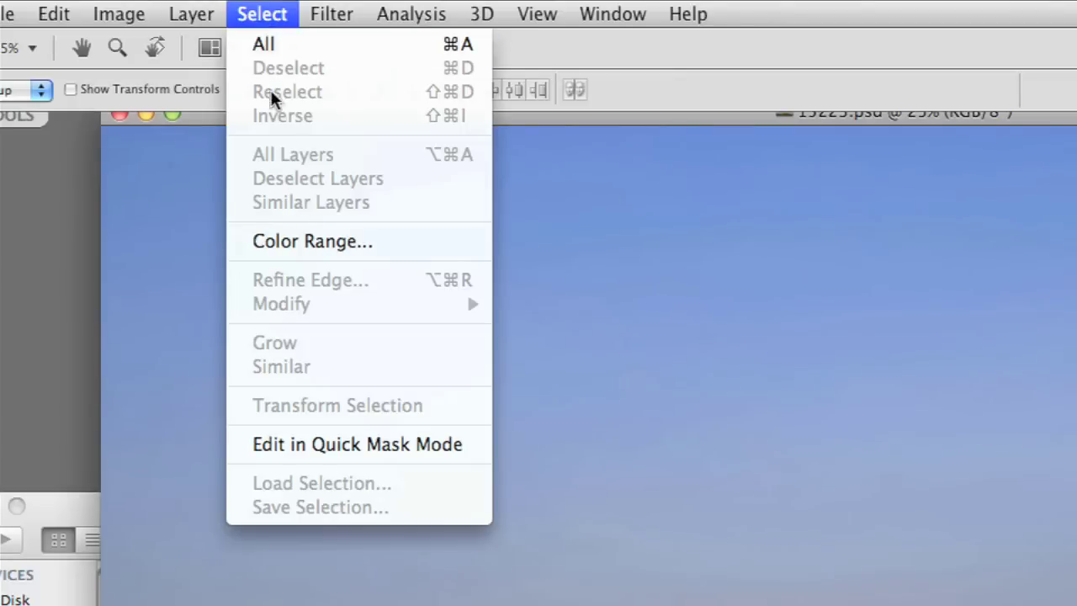
pyautogui.moveTo(339, 14)
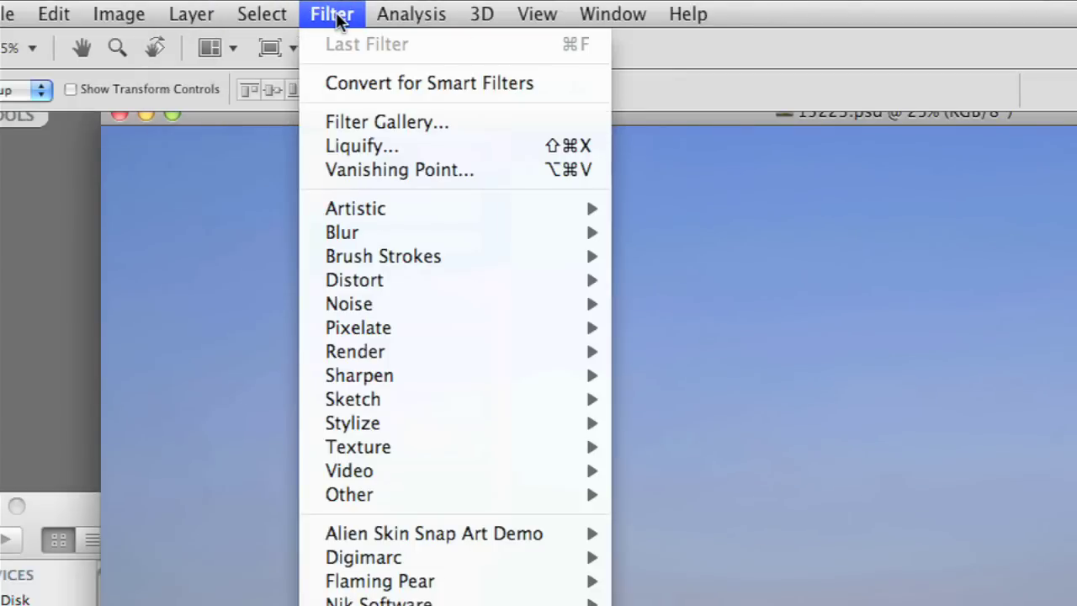
pyautogui.moveTo(356, 211)
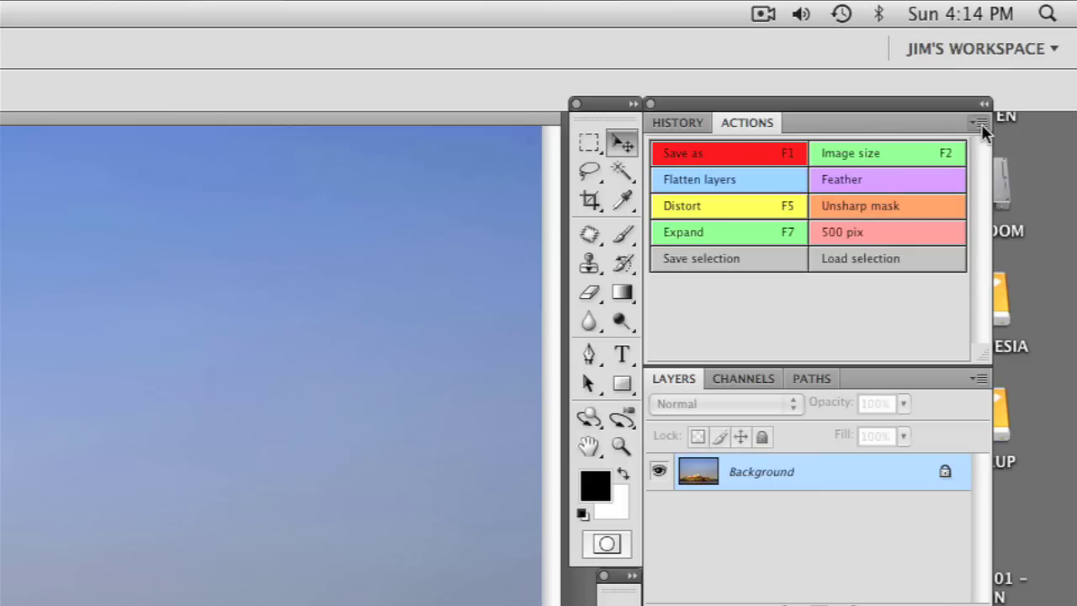
pyautogui.click(978, 123)
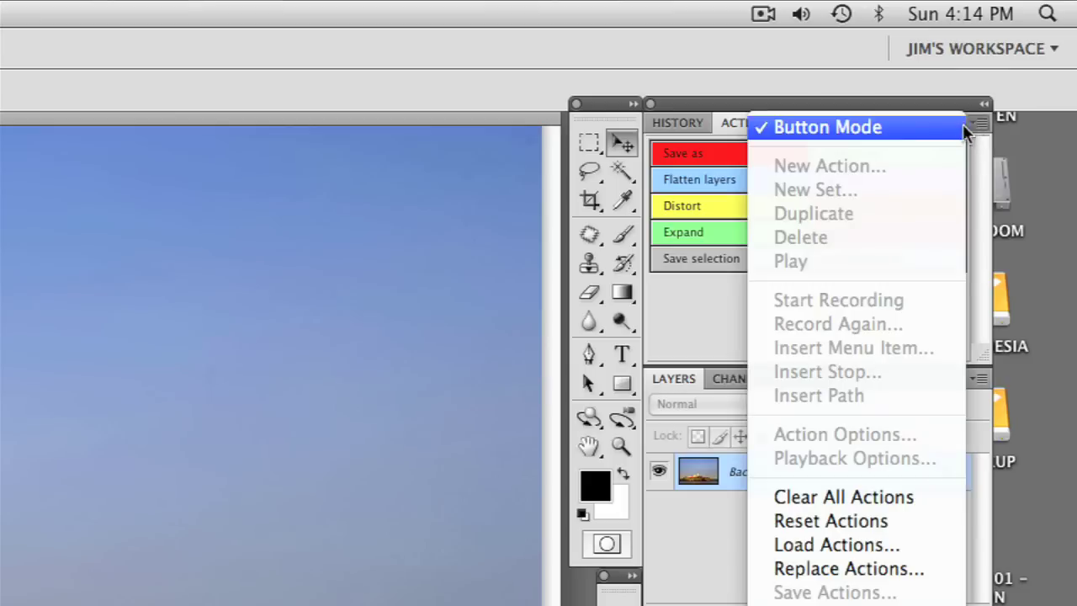
pyautogui.click(914, 126)
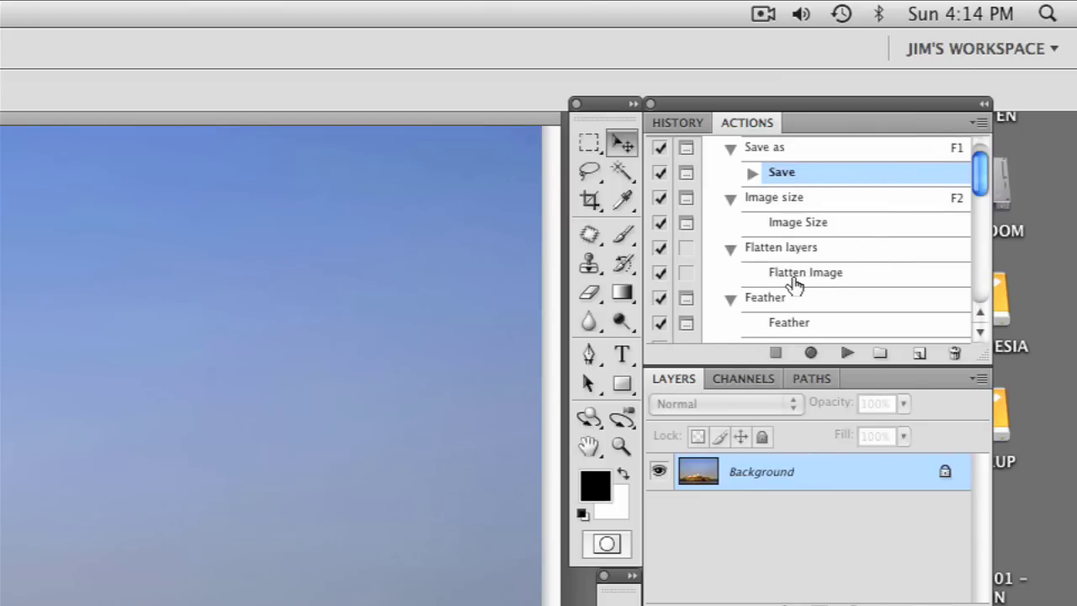
# Step: Start a new action from the Actions panel menu
pyautogui.click(978, 124)
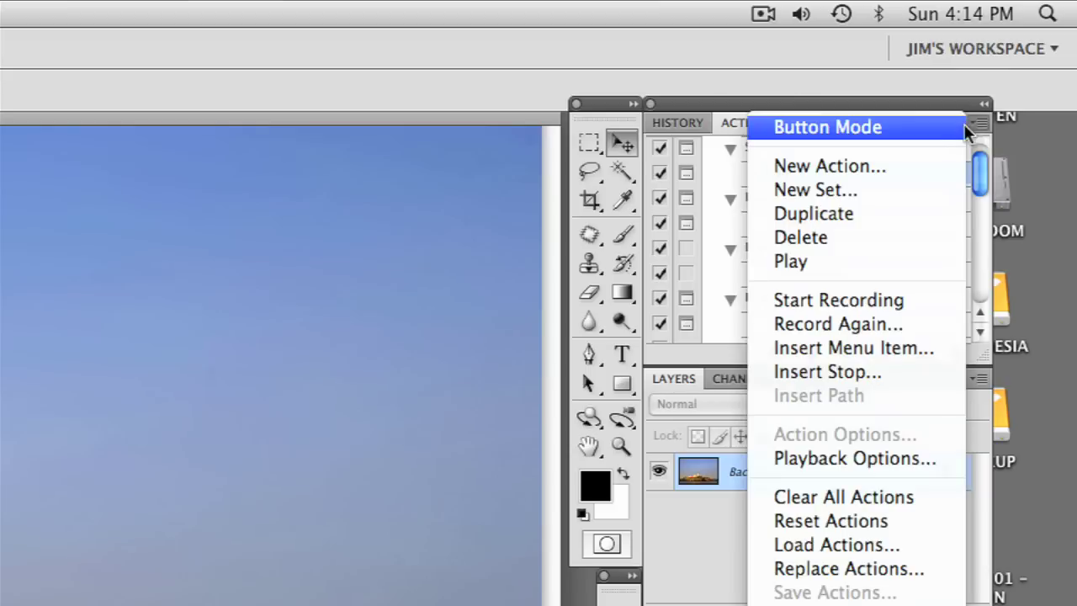
pyautogui.click(910, 168)
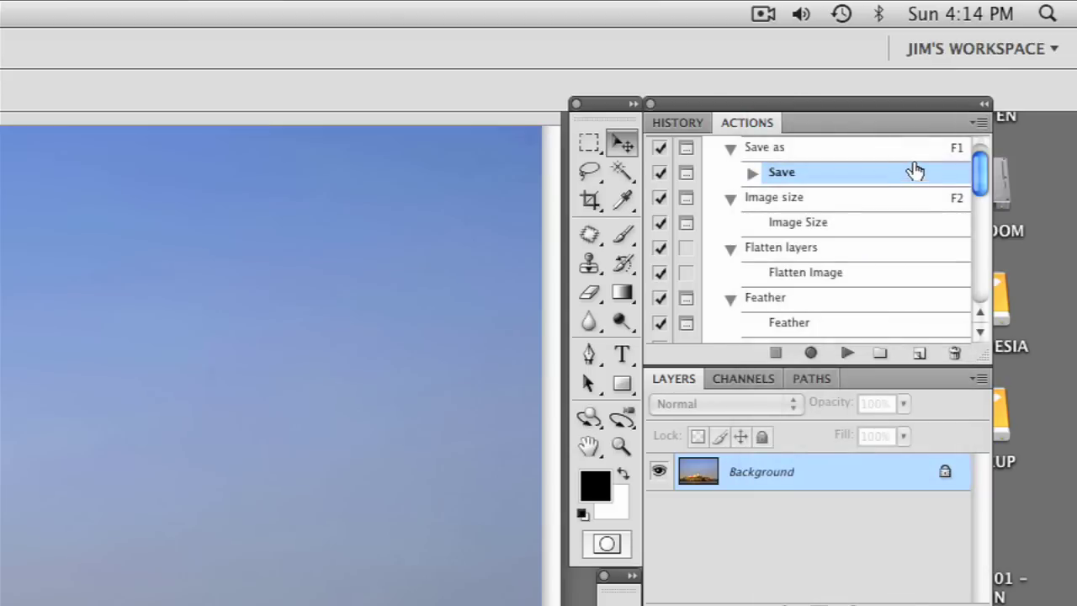
pyautogui.click(919, 353)
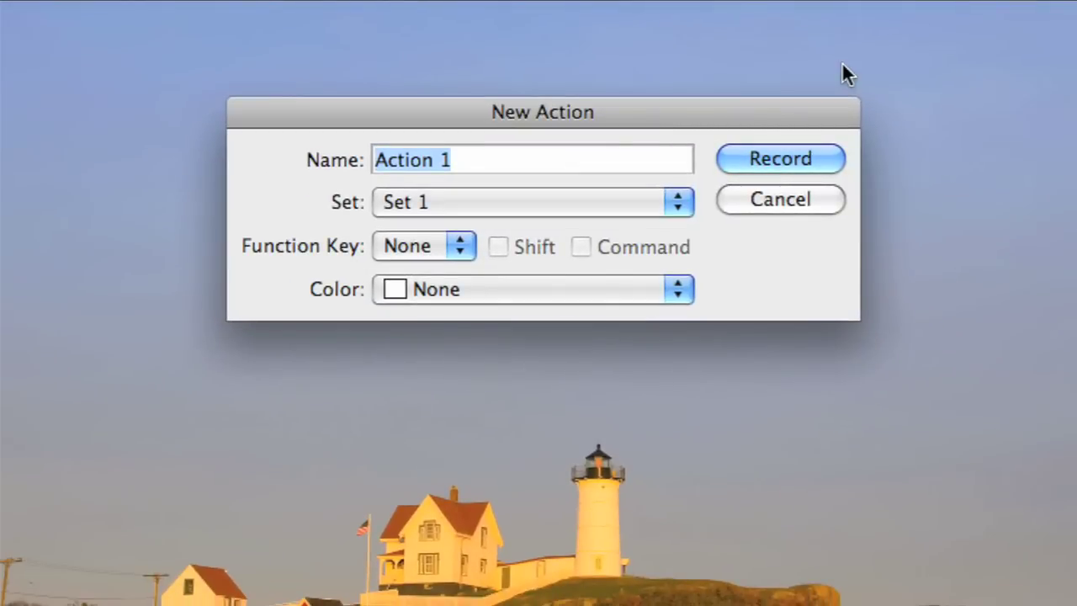
# Step: Name the new action 'Black and white'
pyautogui.write('BLACK')
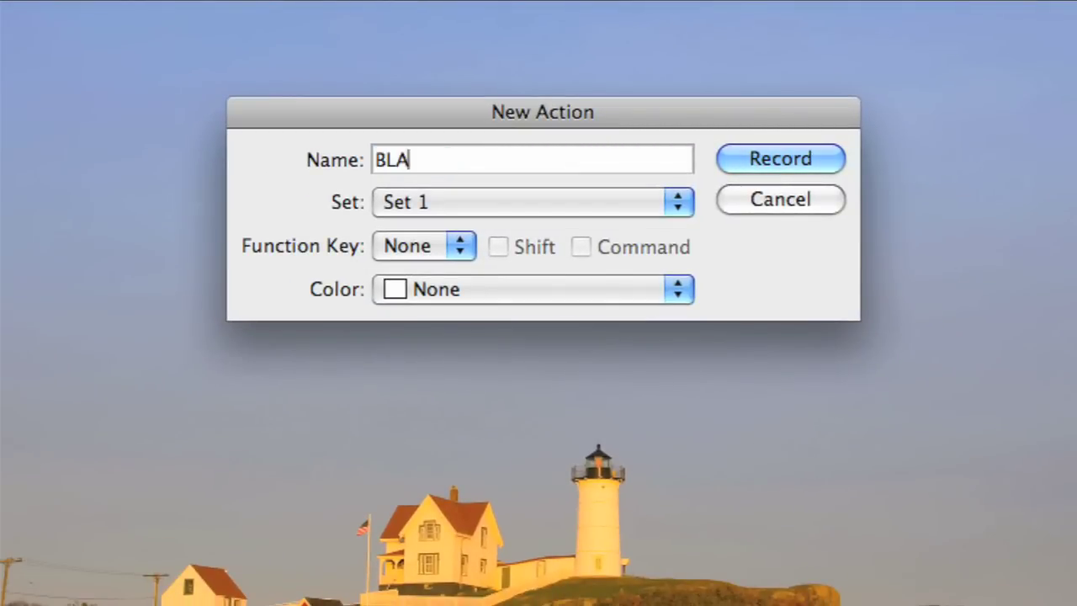
pyautogui.press('BackSpace')
pyautogui.press('BackSpace')
pyautogui.press('BackSpace')
pyautogui.press('BackSpace')
pyautogui.write('lack and white')
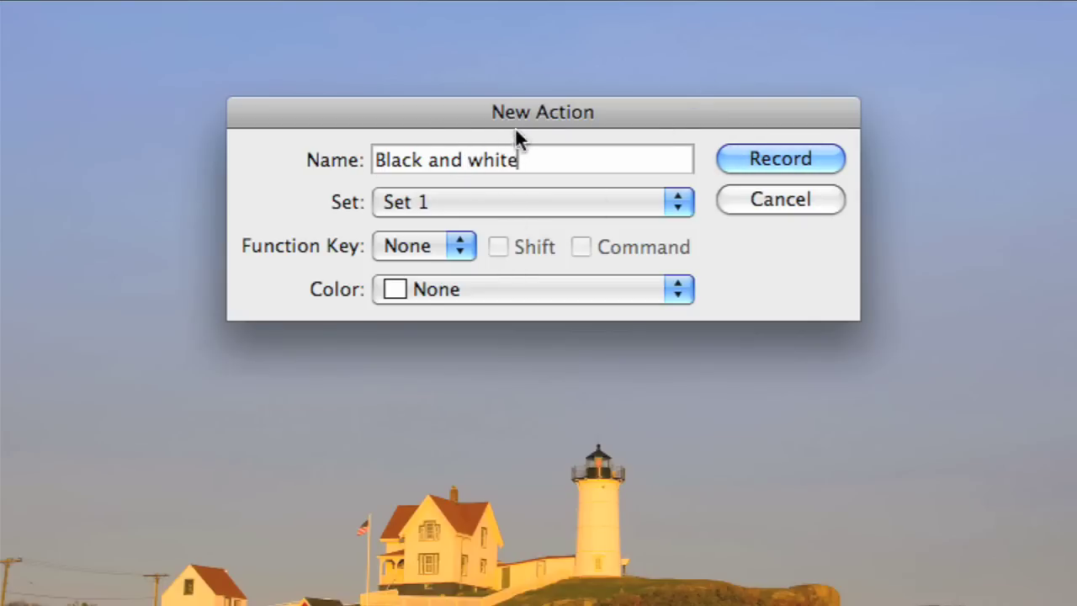
# Step: Set the action's colour to Blue and leave its function key as None
pyautogui.click(495, 290)
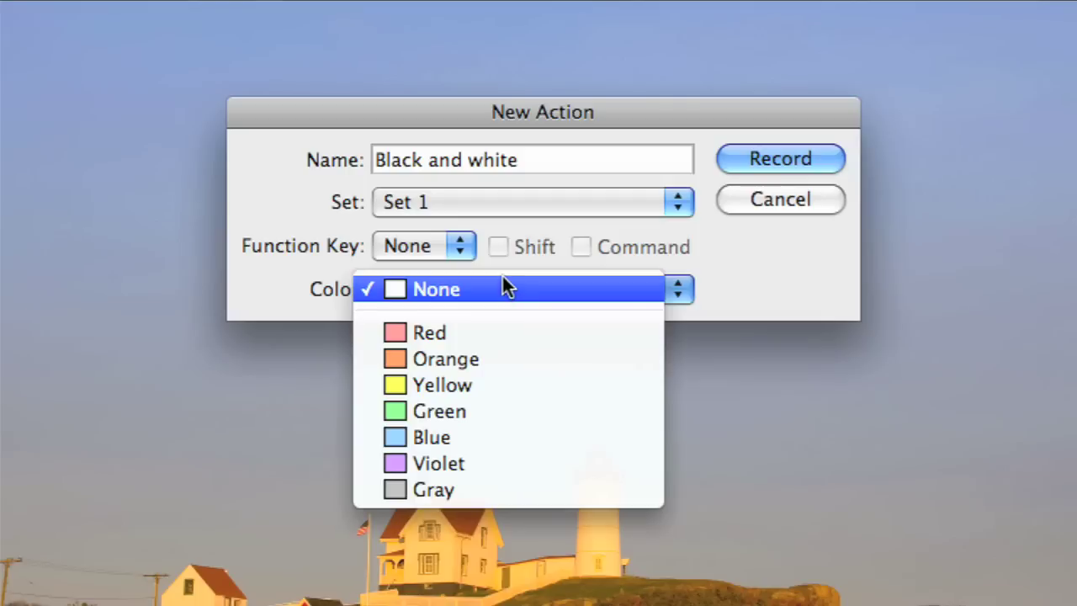
pyautogui.click(456, 436)
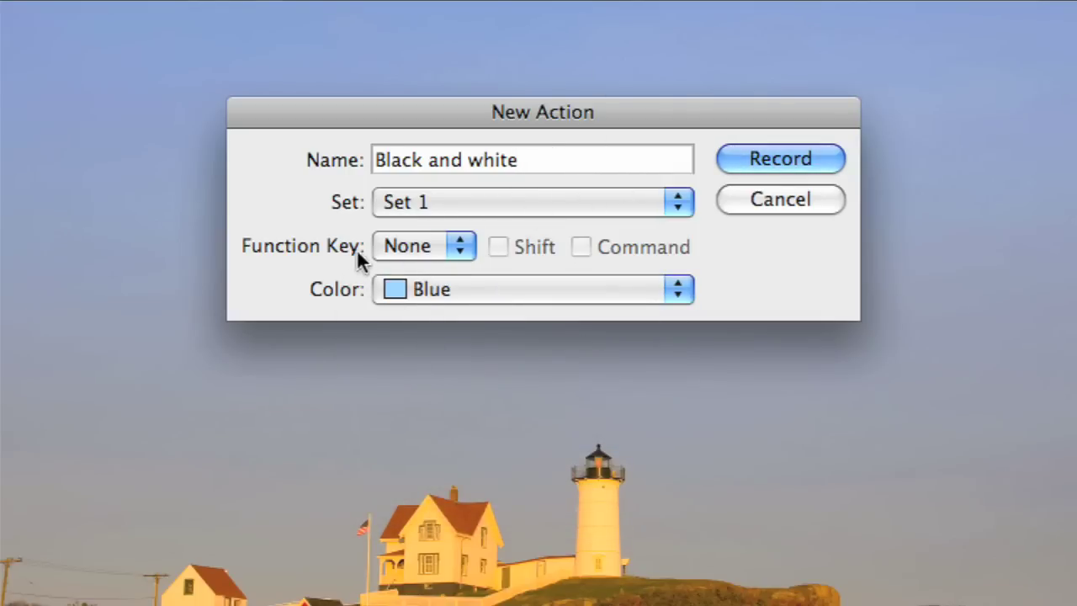
pyautogui.click(424, 247)
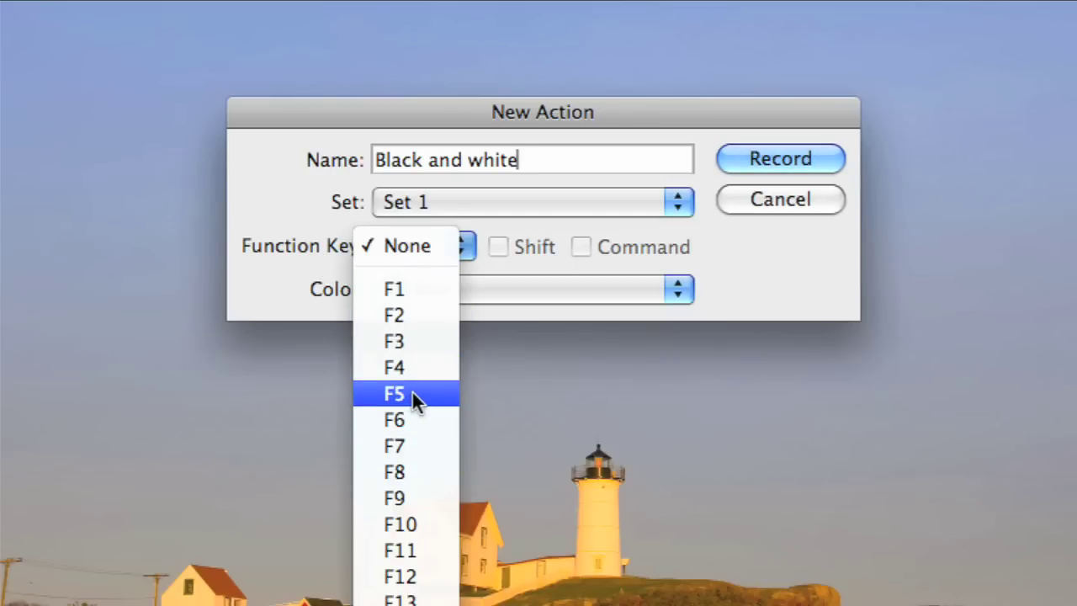
pyautogui.click(410, 246)
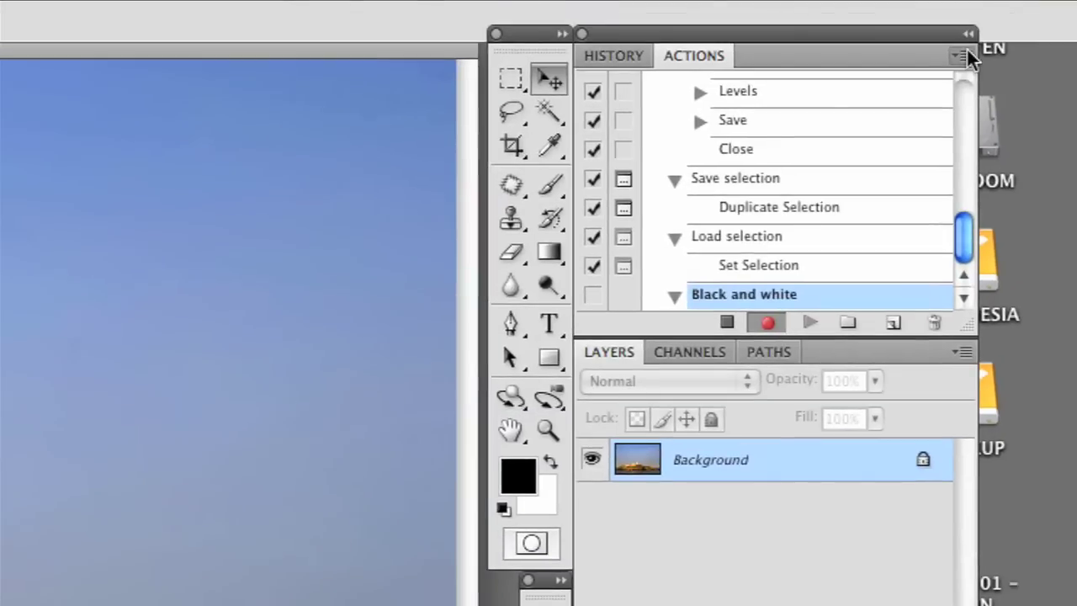
# Step: Insert Image > Adjustments > Black & White as a menu-item step in the recording
pyautogui.click(962, 56)
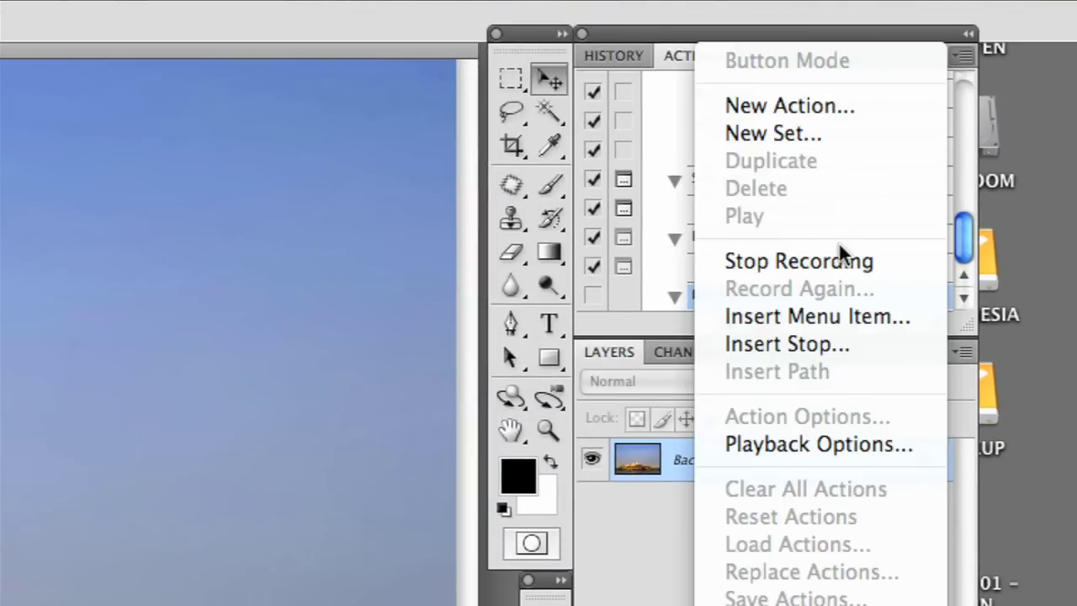
pyautogui.click(841, 317)
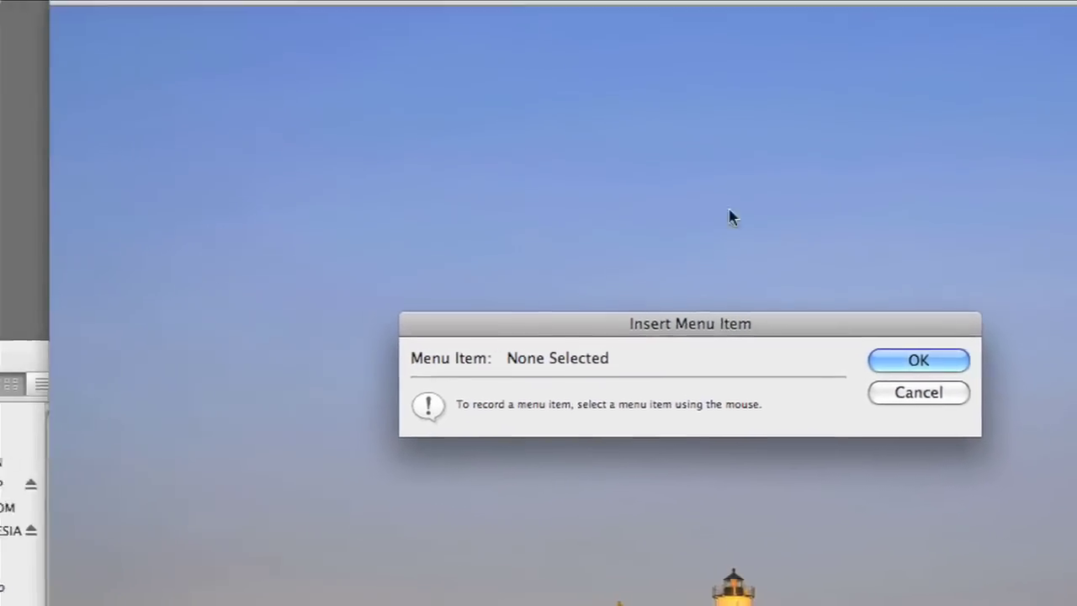
pyautogui.click(249, 11)
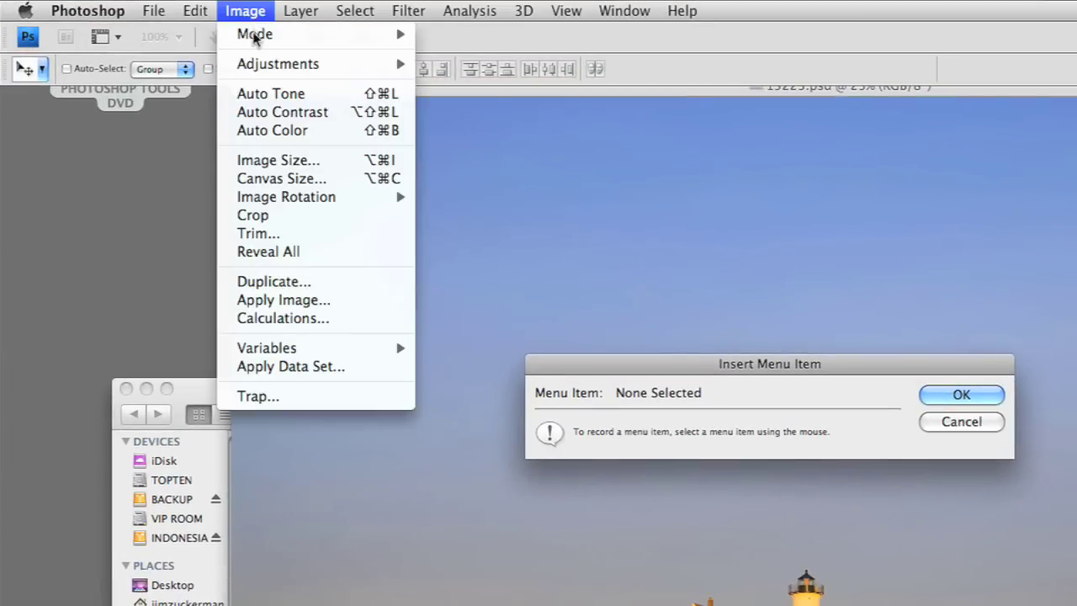
pyautogui.moveTo(261, 64)
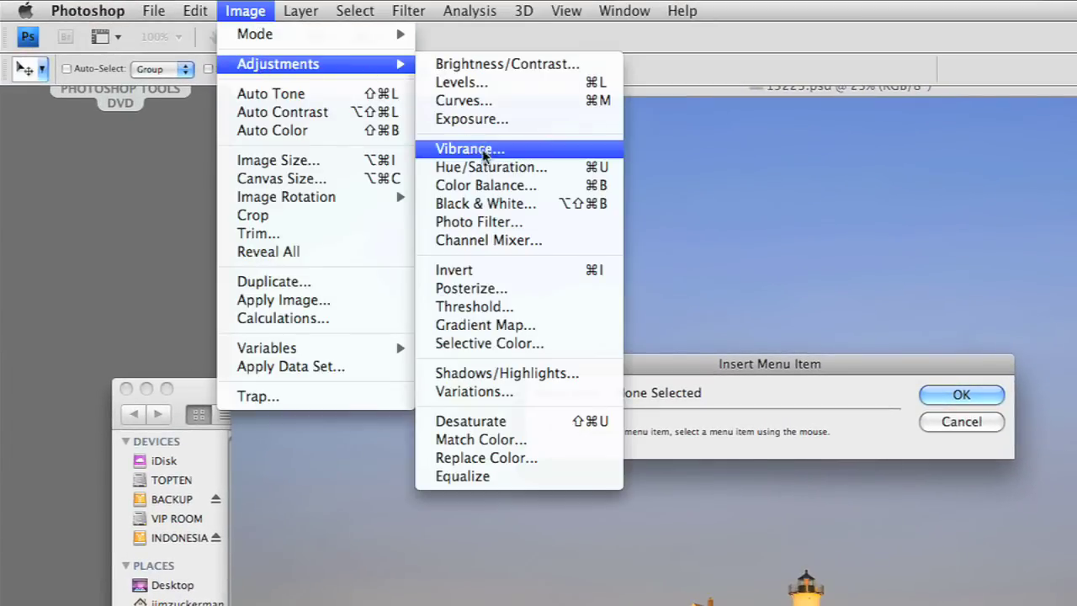
pyautogui.click(474, 200)
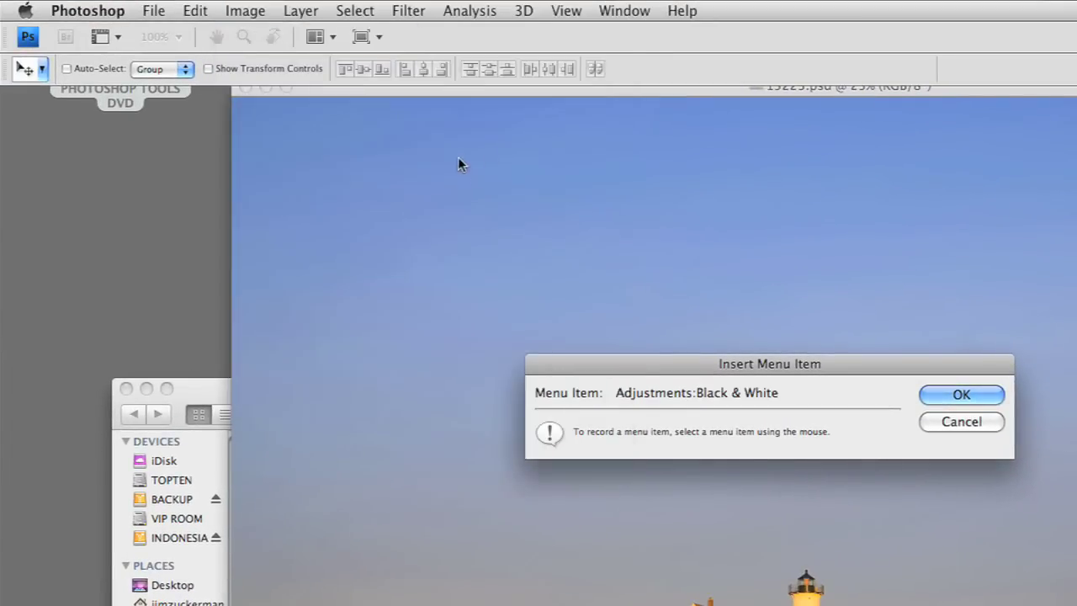
pyautogui.click(962, 395)
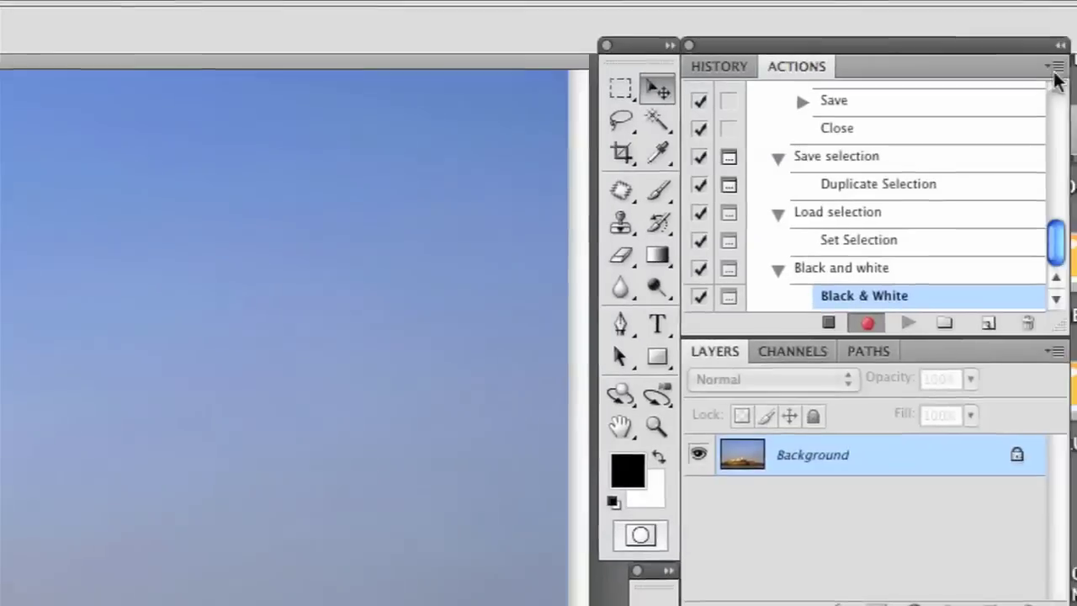
# Step: Stop recording the Black and white action and switch the Actions panel back to Button Mode
pyautogui.click(1055, 66)
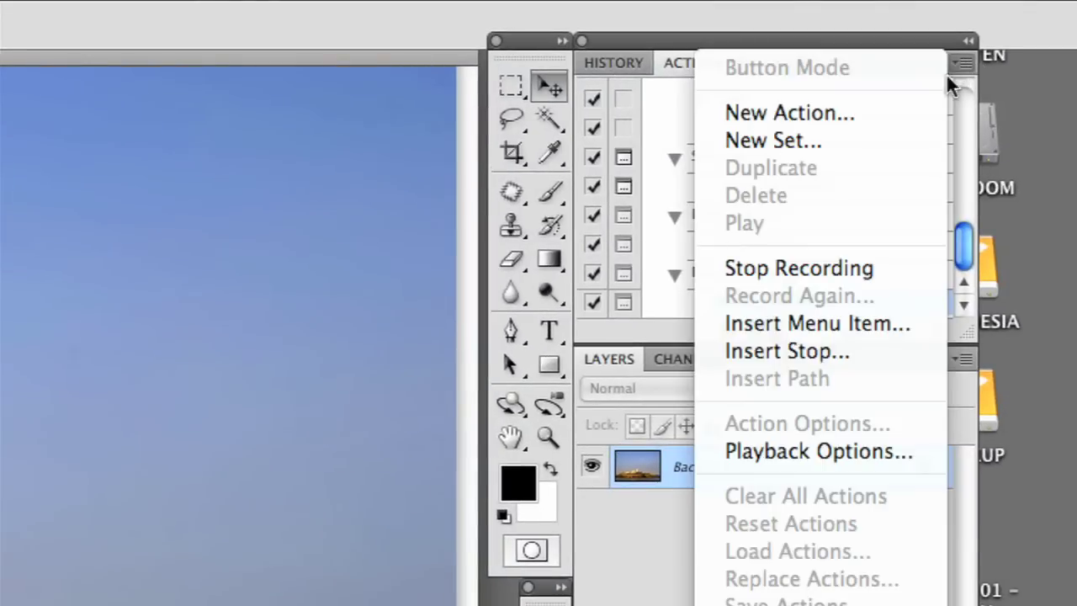
pyautogui.click(872, 270)
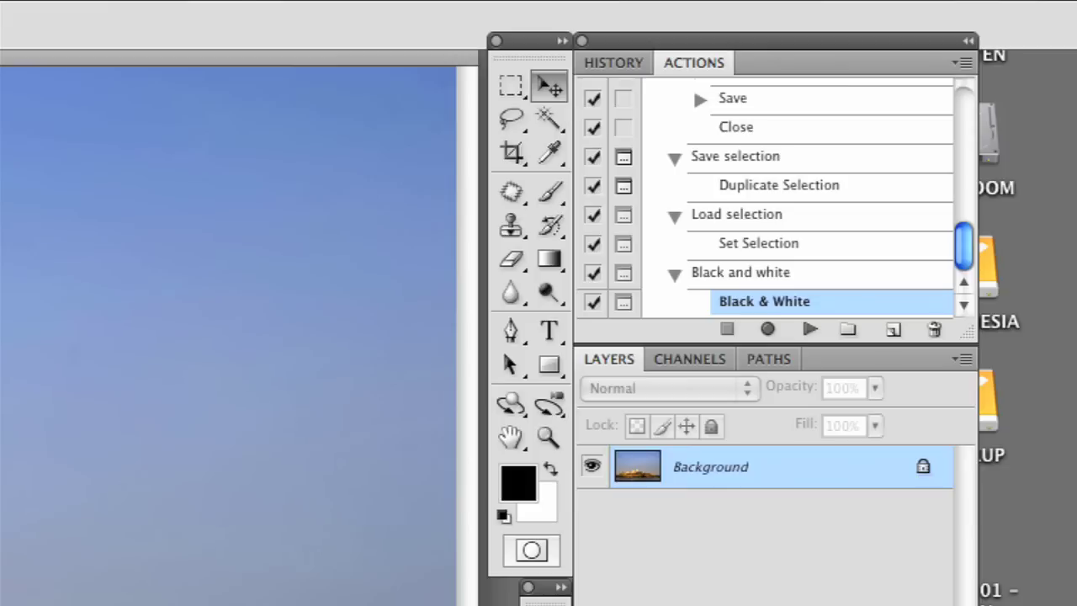
pyautogui.click(964, 63)
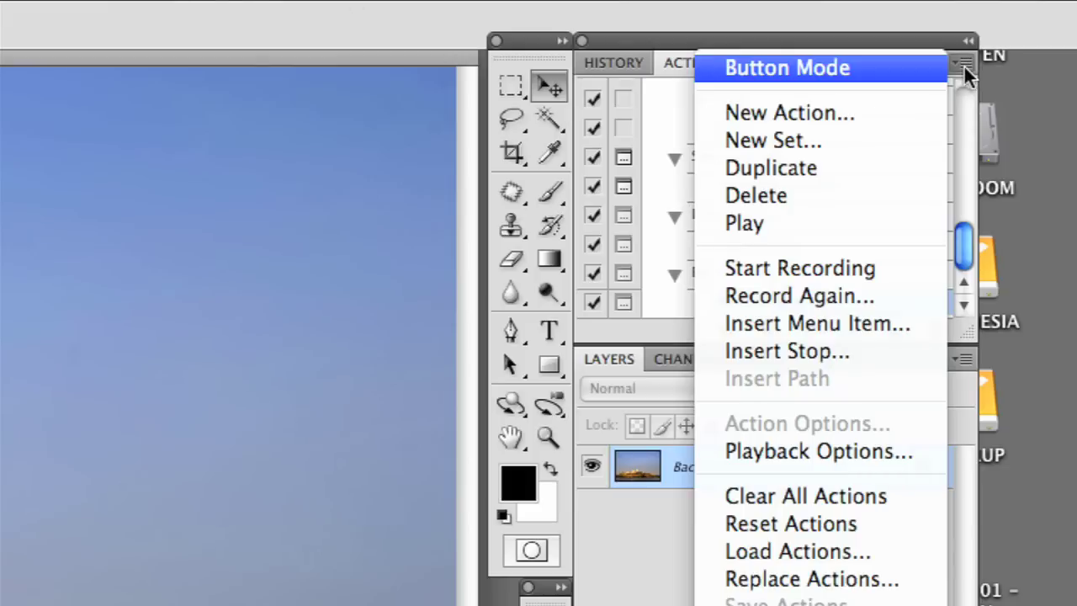
pyautogui.click(894, 68)
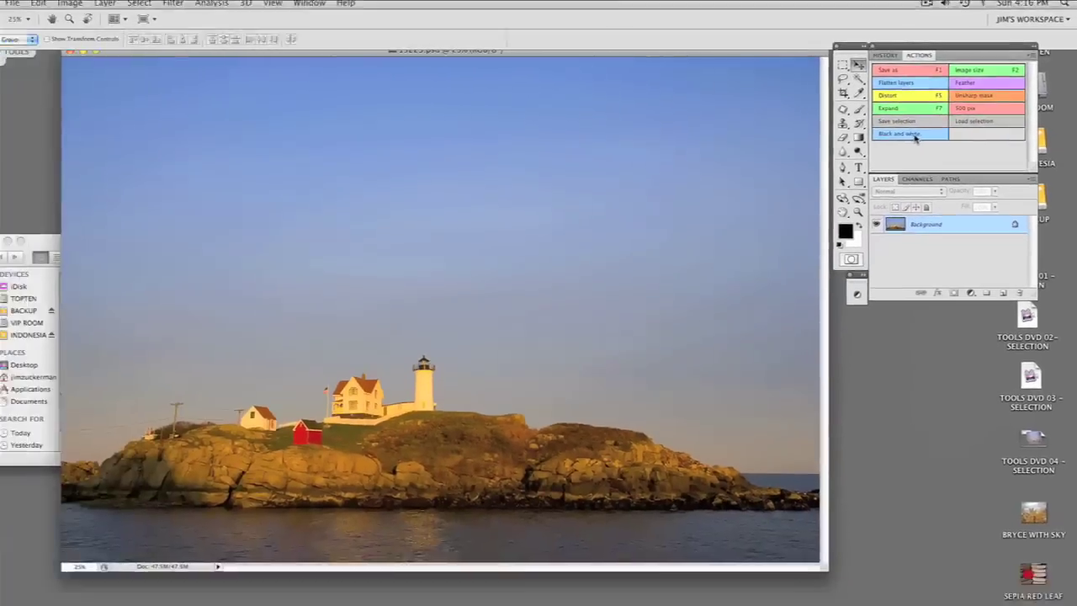
# Step: Run the blue Black and white button, then drag its dialog off the lighthouse
pyautogui.click(836, 181)
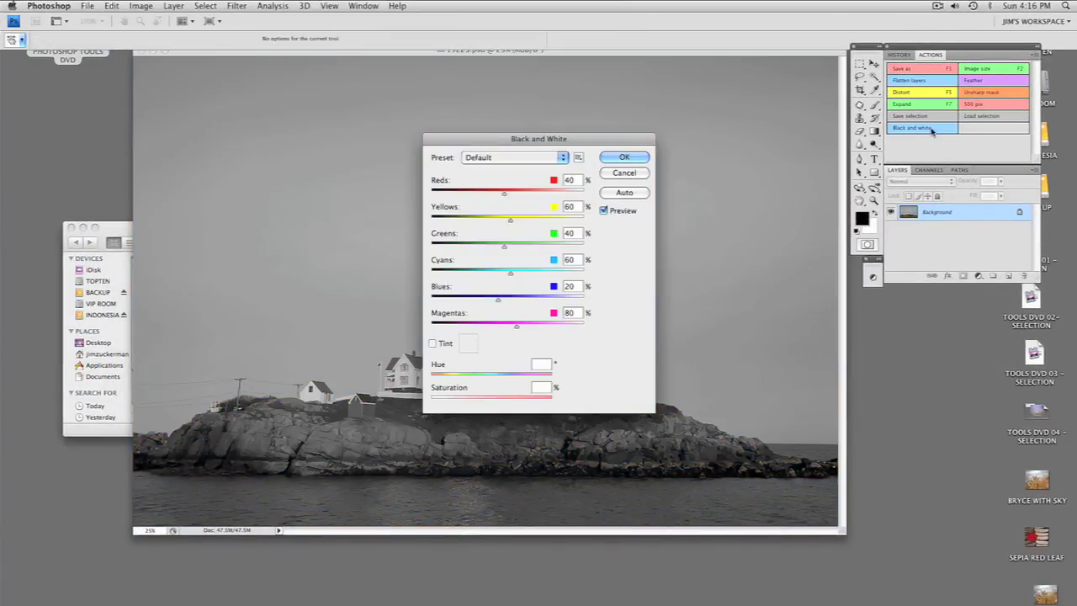
pyautogui.moveTo(583, 141); pyautogui.dragTo(749, 165)
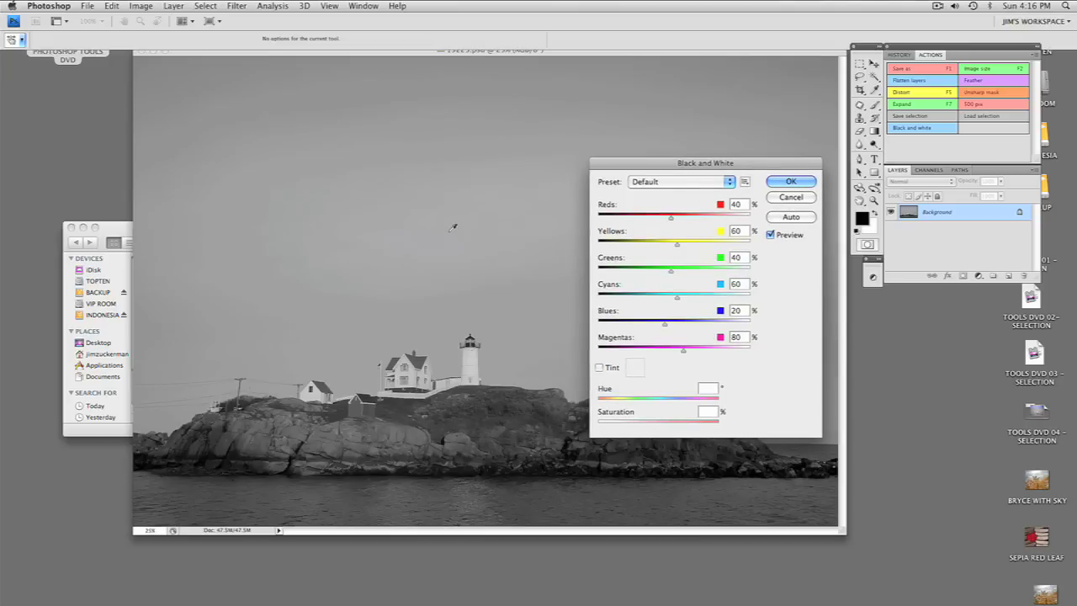